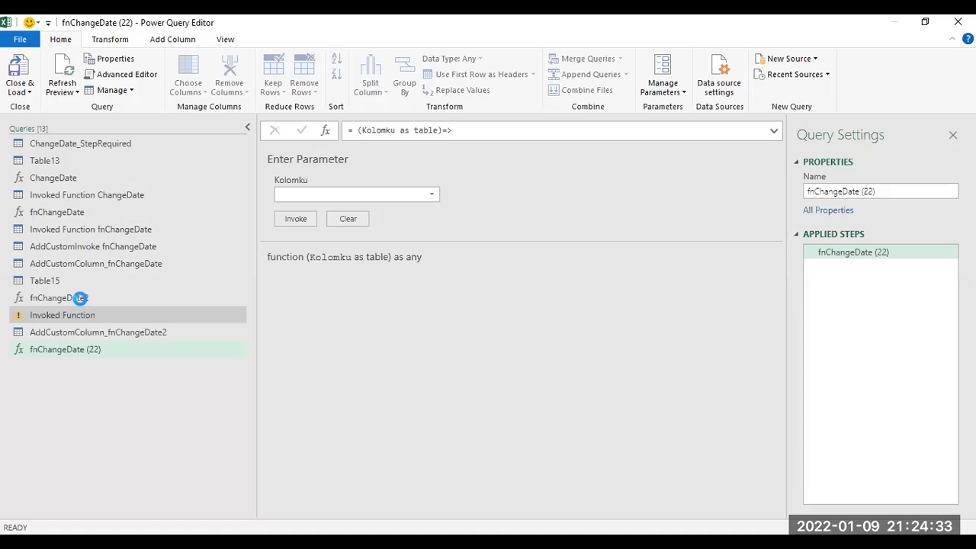
Step: Rename the fnChangeDate (22) function query to fnChangeDate3
{"action": "left_click", "coordinate": [80, 298]}
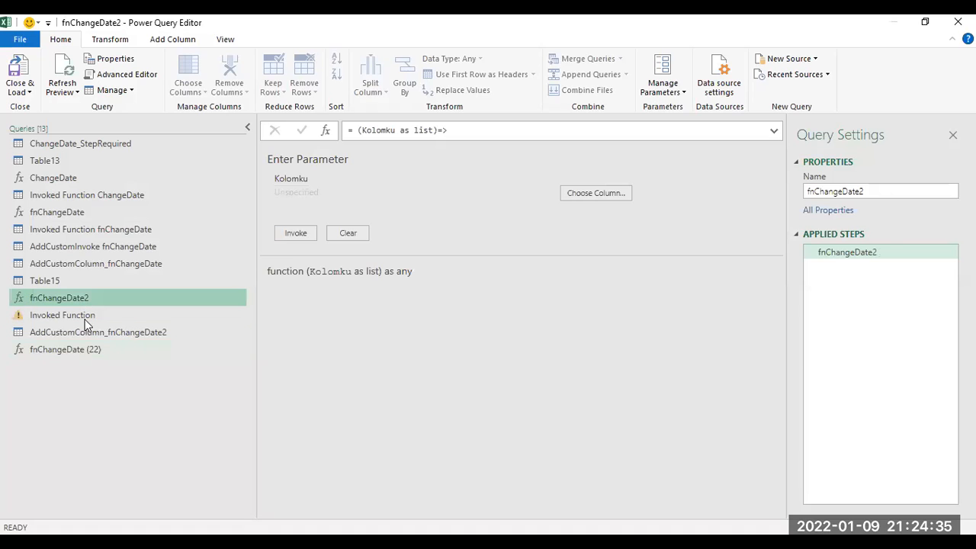
{"action": "left_click", "coordinate": [88, 350]}
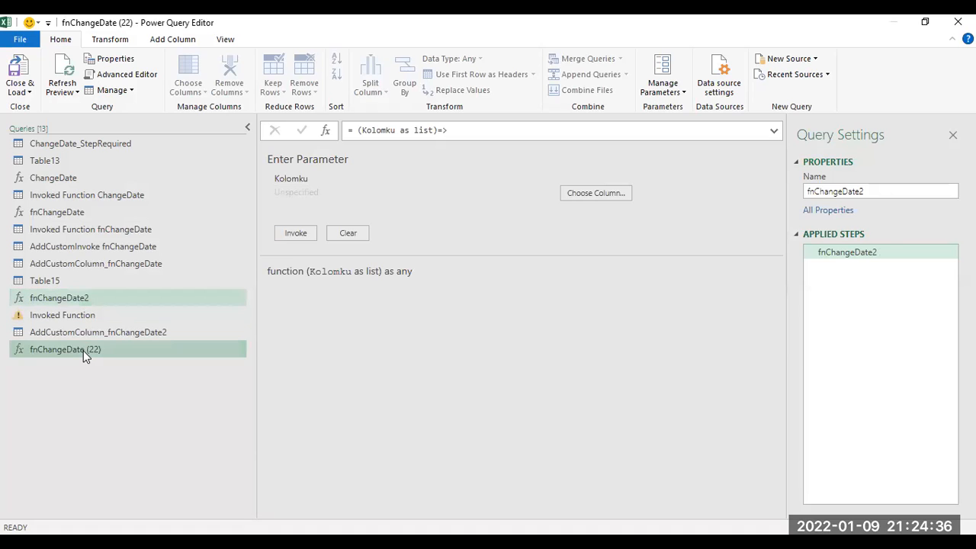
{"action": "left_click", "coordinate": [906, 189]}
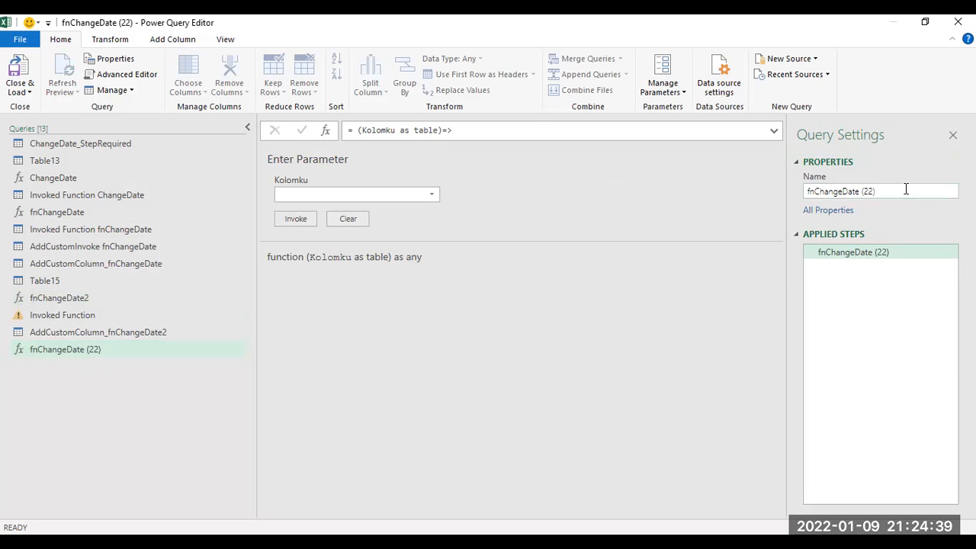
{"action": "key", "text": "BackSpace"}
{"action": "key", "text": "BackSpace"}
{"action": "key", "text": "BackSpace"}
{"action": "key", "text": "BackSpace"}
{"action": "key", "text": "BackSpace"}
{"action": "type", "text": "3"}
{"action": "key", "text": "Return"}
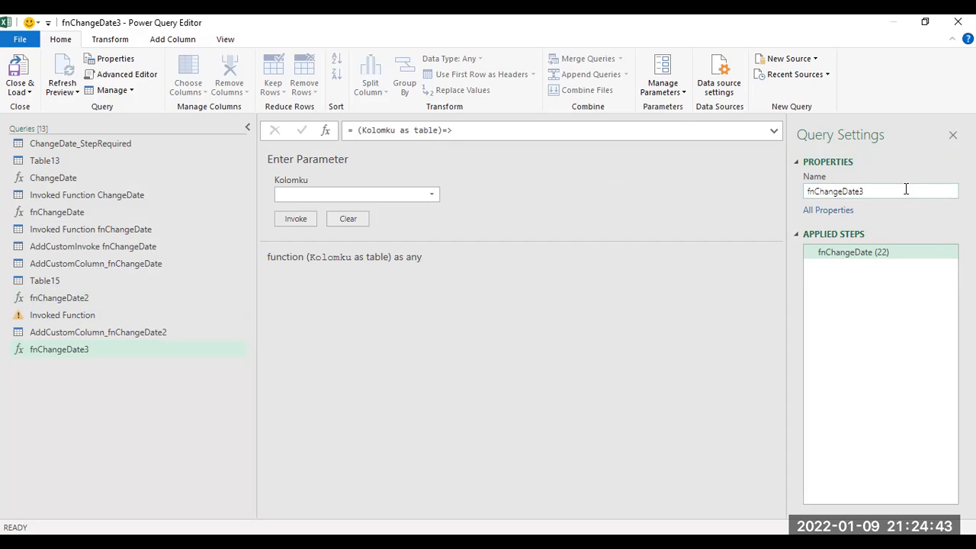
Step: Duplicate the Table13 query and rename the copy to Table33
{"action": "left_click", "coordinate": [57, 163]}
{"action": "right_click", "coordinate": [58, 166]}
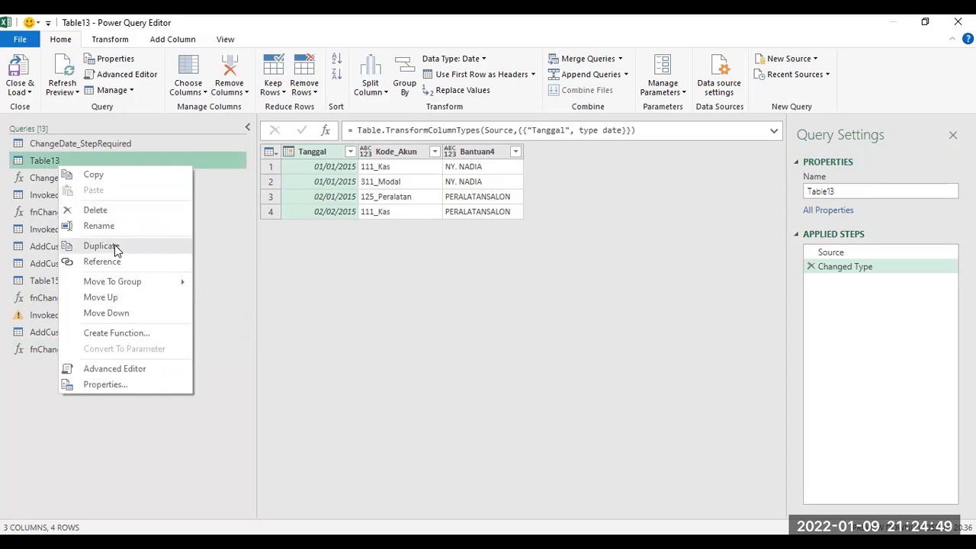
{"action": "left_click", "coordinate": [101, 246]}
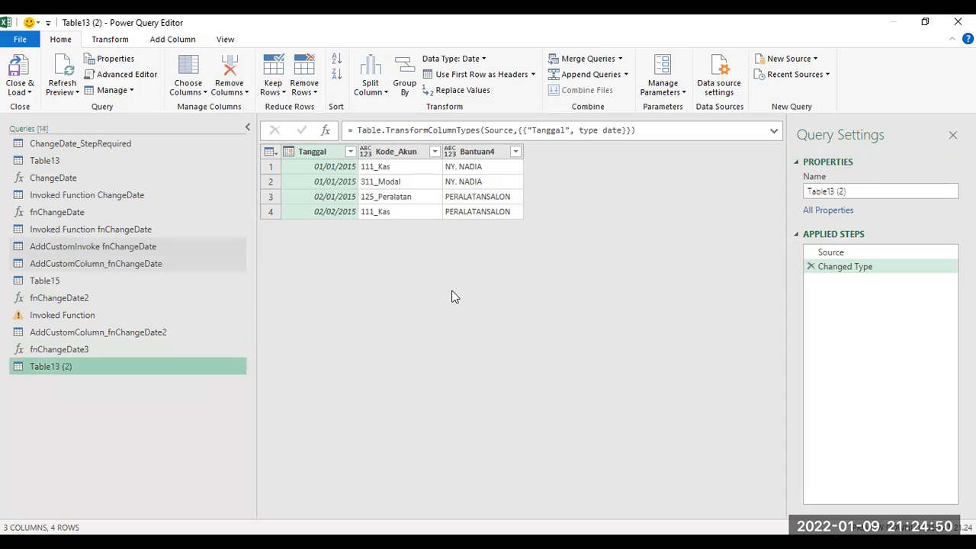
{"action": "left_click", "coordinate": [862, 191]}
{"action": "key", "text": "BackSpace"}
{"action": "key", "text": "BackSpace"}
{"action": "key", "text": "BackSpace"}
{"action": "key", "text": "BackSpace"}
{"action": "key", "text": "BackSpace"}
{"action": "key", "text": "BackSpace"}
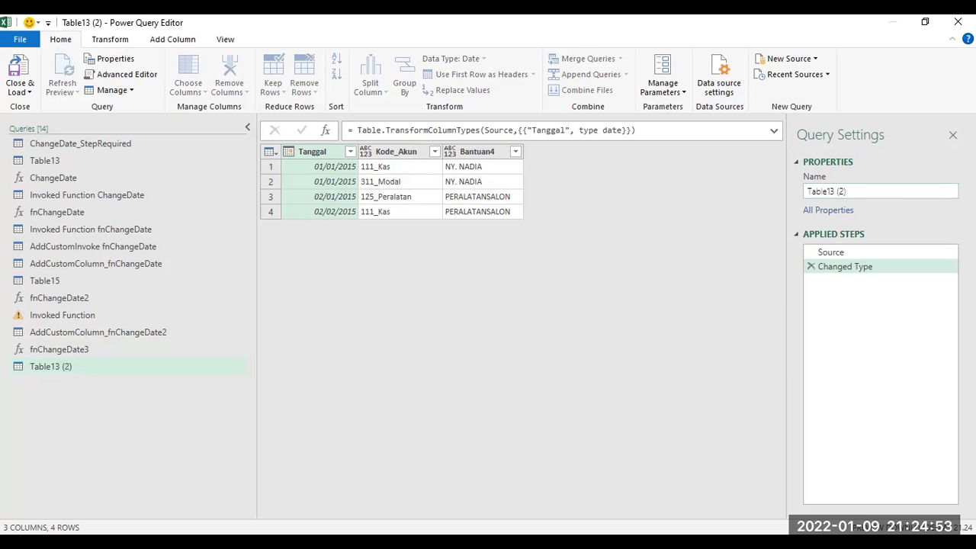
{"action": "type", "text": "33"}
{"action": "key", "text": "Return"}
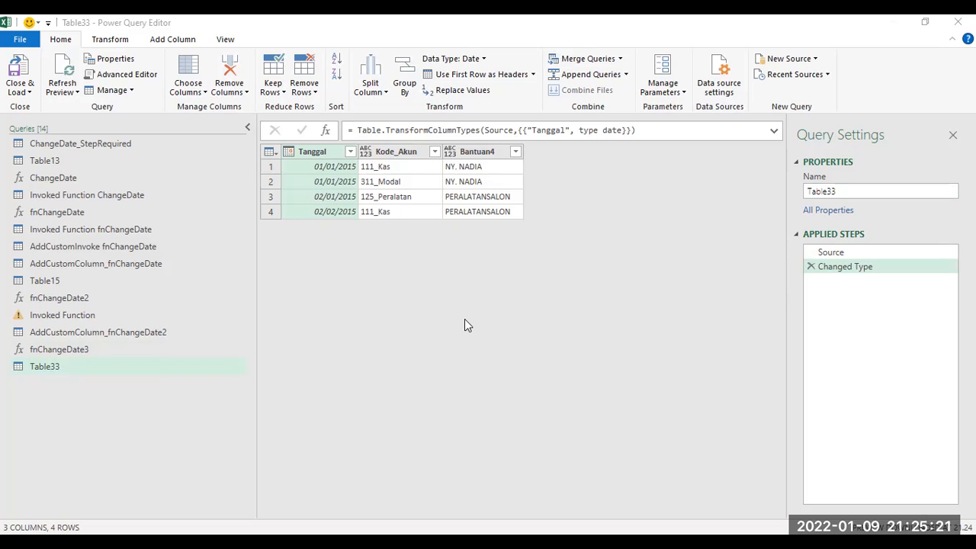
Step: Open the Advanced Editor for the fnChangeDate3 function
{"action": "key", "text": "alt+Tab"}
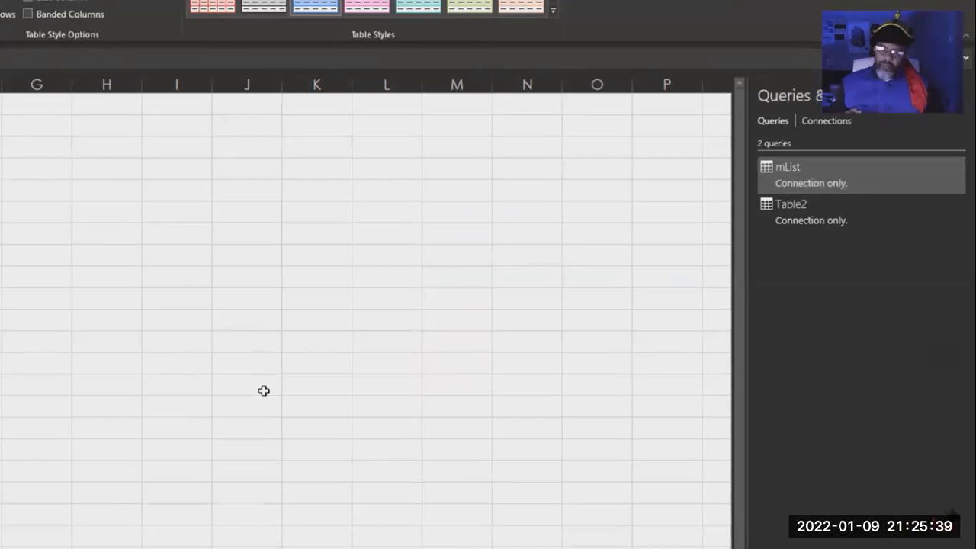
{"action": "right_click", "coordinate": [794, 216]}
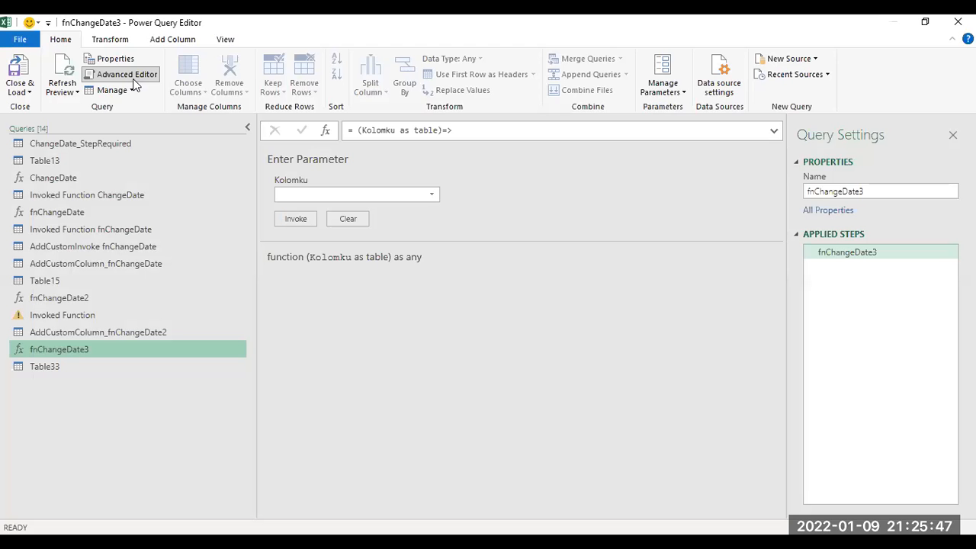
{"action": "left_click", "coordinate": [132, 80]}
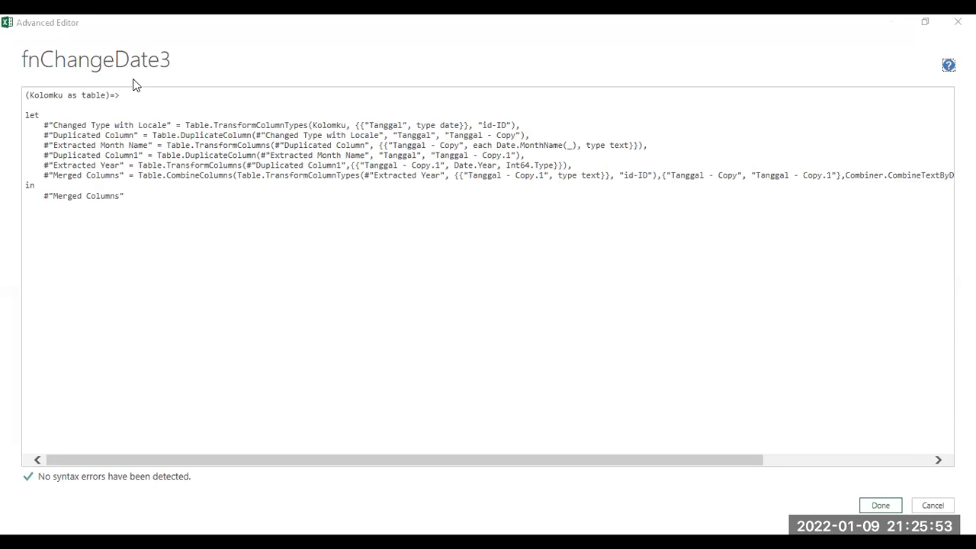
Step: Study the tutorial video's Advanced Editor example of how the function parameter is declared
{"action": "key", "text": "alt+Tab"}
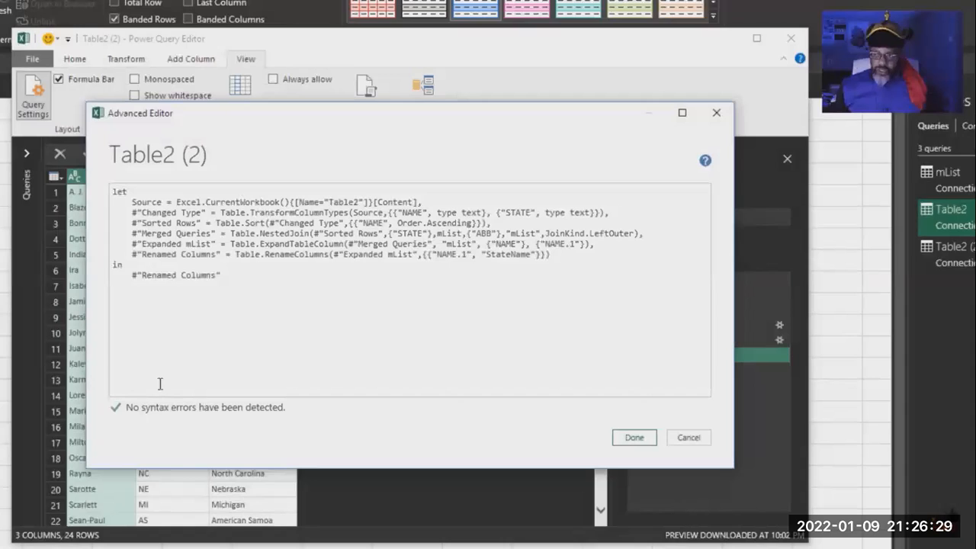
{"action": "key", "text": "Return"}
{"action": "key", "text": "Return"}
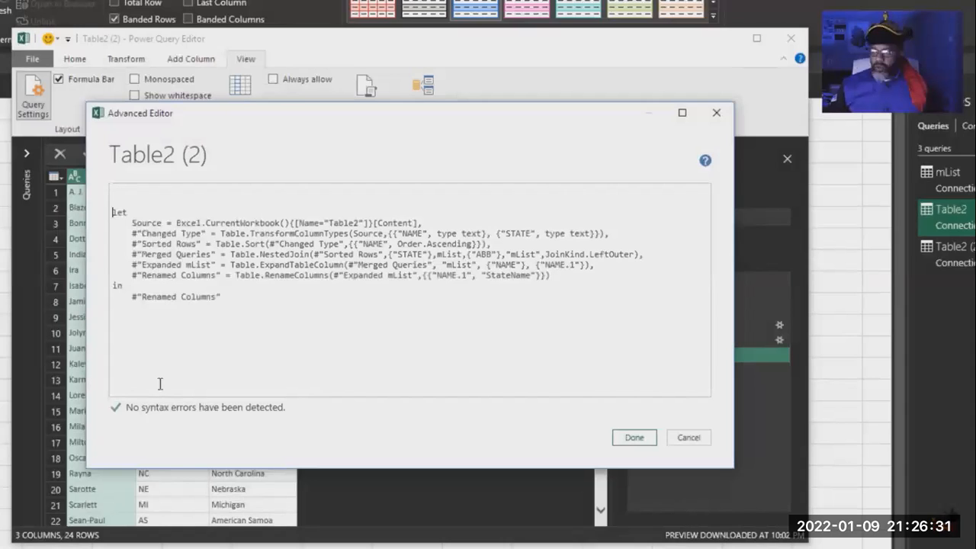
{"action": "key", "text": "Up"}
{"action": "key", "text": "Up"}
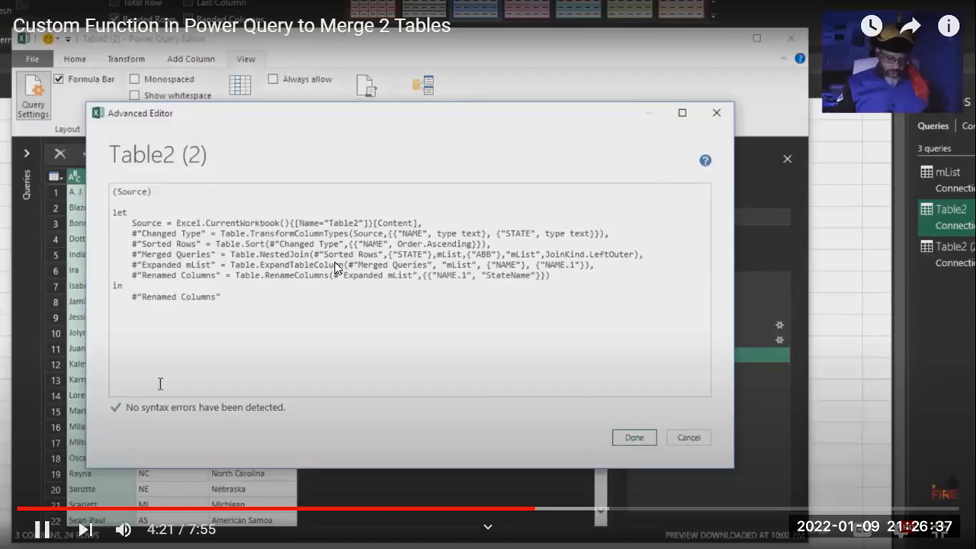
{"action": "left_click", "coordinate": [335, 264]}
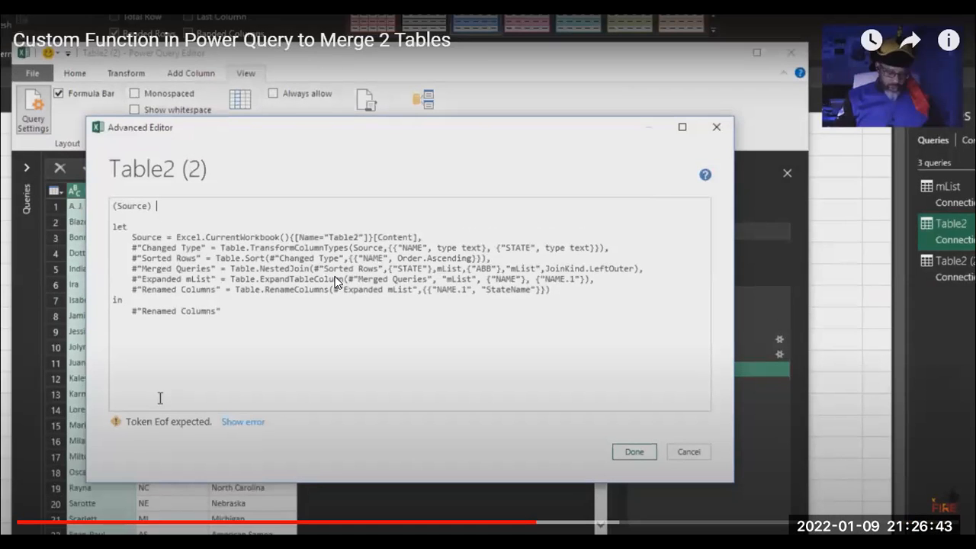
{"action": "key", "text": "alt+Tab"}
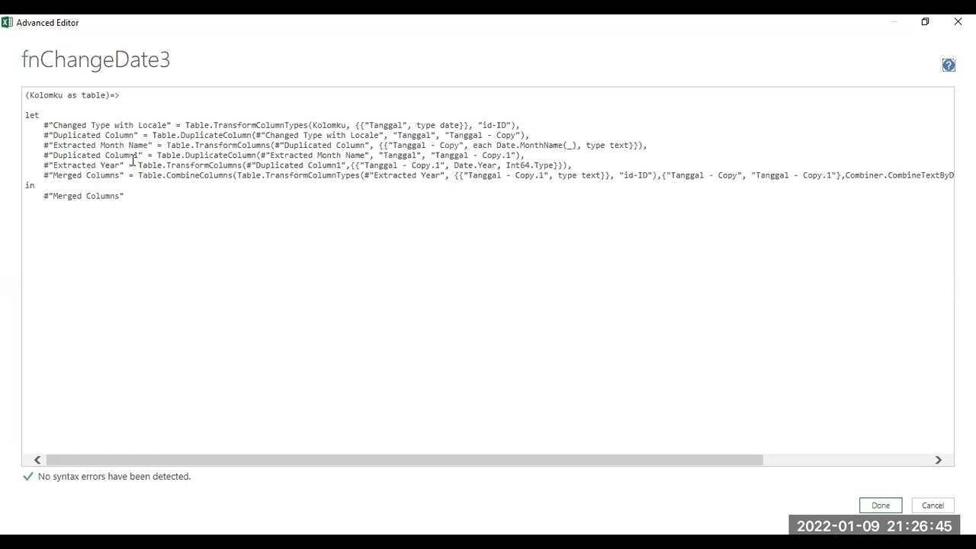
Step: Remove the "as table" type from the Kolomku parameter in fnChangeDate3's code and save it
{"action": "key", "text": "BackSpace"}
{"action": "key", "text": "BackSpace"}
{"action": "key", "text": "BackSpace"}
{"action": "key", "text": "BackSpace"}
{"action": "key", "text": "BackSpace"}
{"action": "key", "text": "BackSpace"}
{"action": "key", "text": "BackSpace"}
{"action": "key", "text": "BackSpace"}
{"action": "key", "text": "BackSpace"}
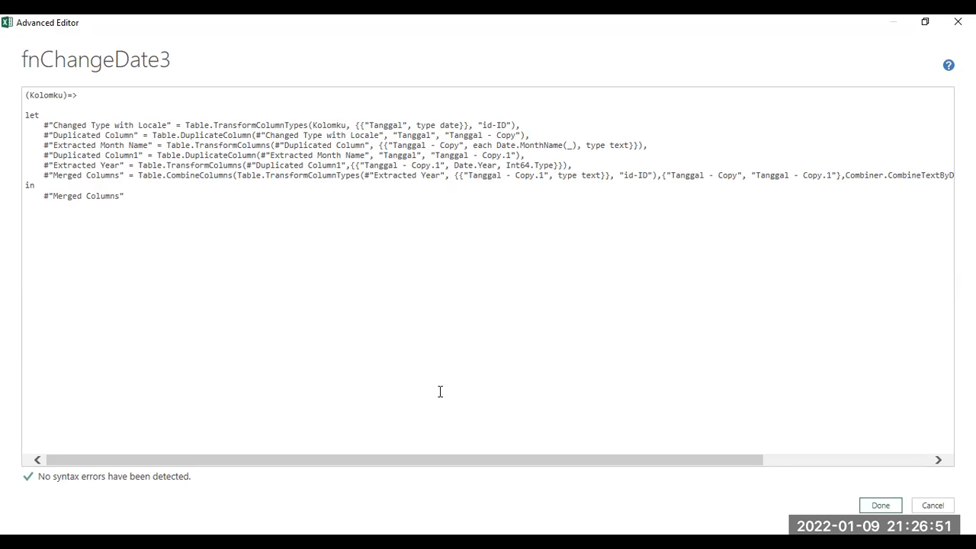
{"action": "left_click", "coordinate": [884, 506]}
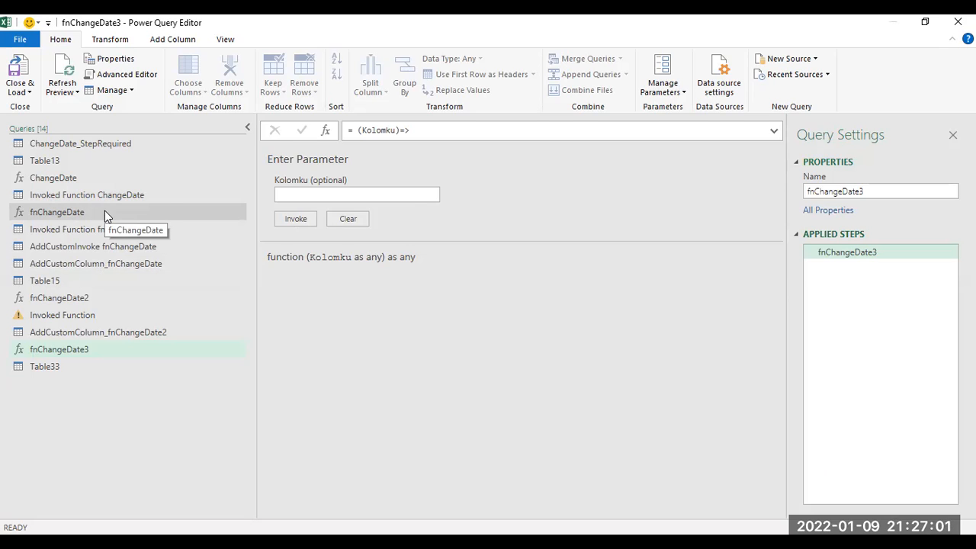
Step: In the Table33 query, insert a new step after the Changed Type step
{"action": "key", "text": "alt+Tab"}
{"action": "left_click", "coordinate": [276, 242]}
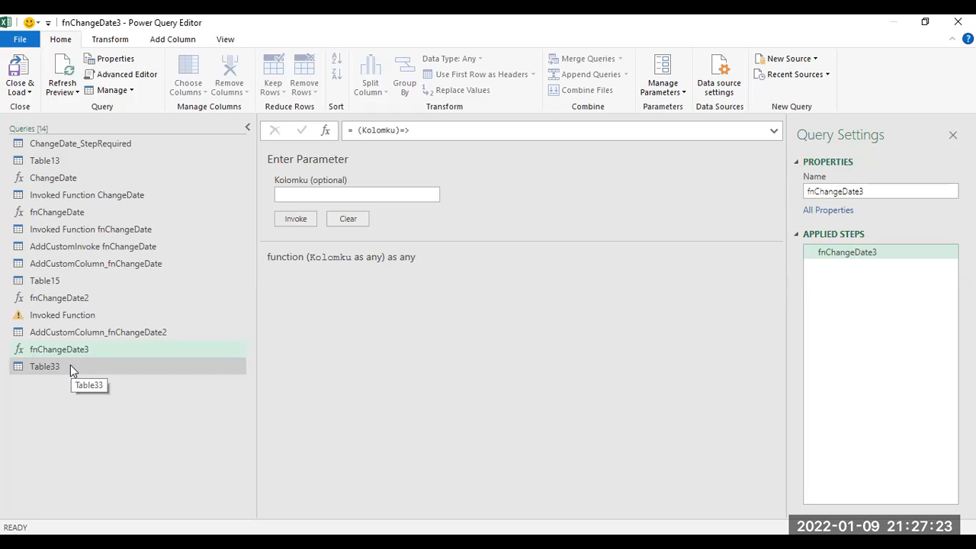
{"action": "left_click", "coordinate": [70, 367]}
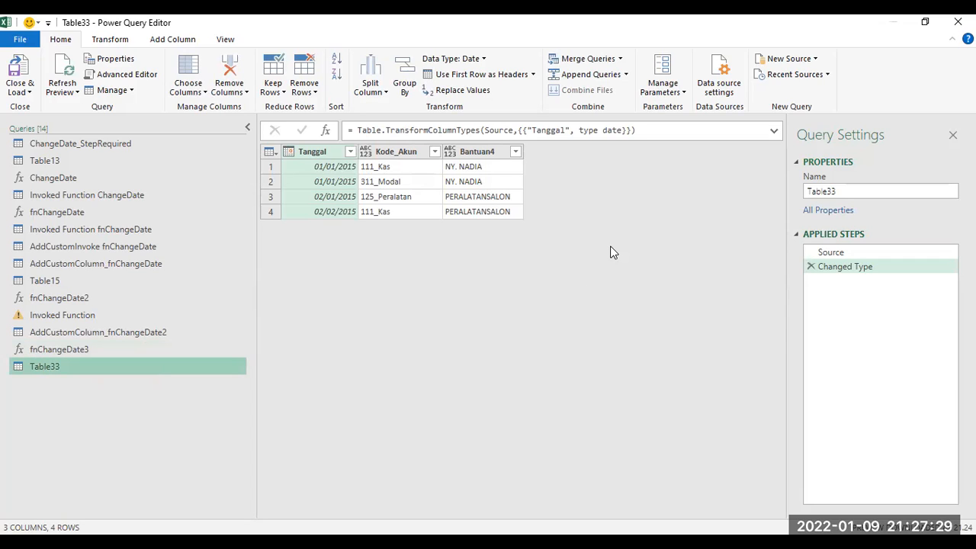
{"action": "left_click", "coordinate": [855, 268]}
{"action": "right_click", "coordinate": [854, 268]}
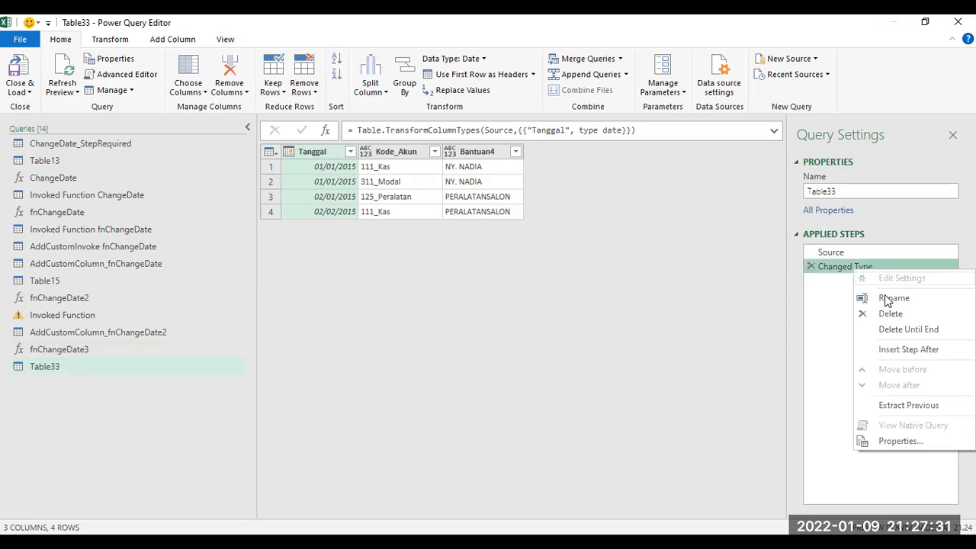
{"action": "left_click", "coordinate": [916, 350]}
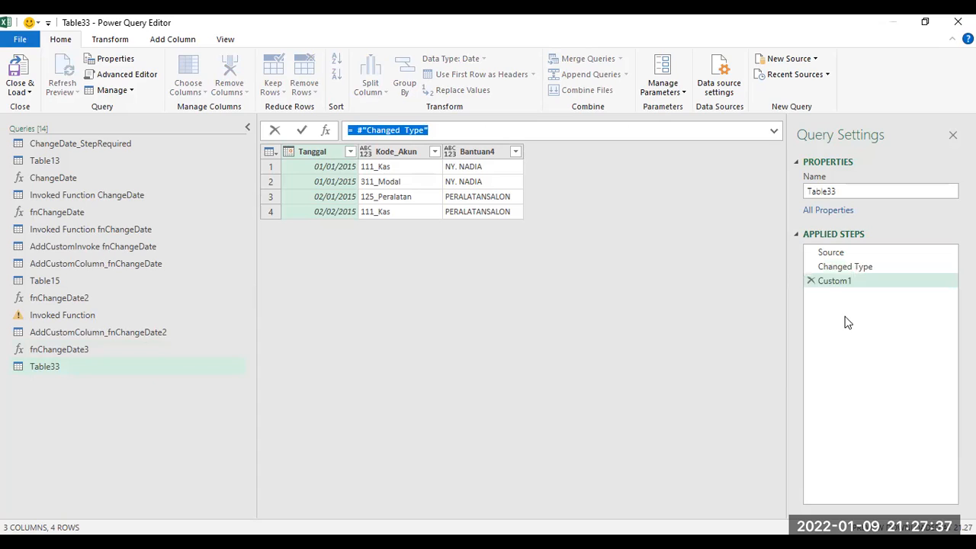
Step: Set the new step's formula to fnChangeDate3(#"Changed Type")
{"action": "left_click", "coordinate": [356, 130]}
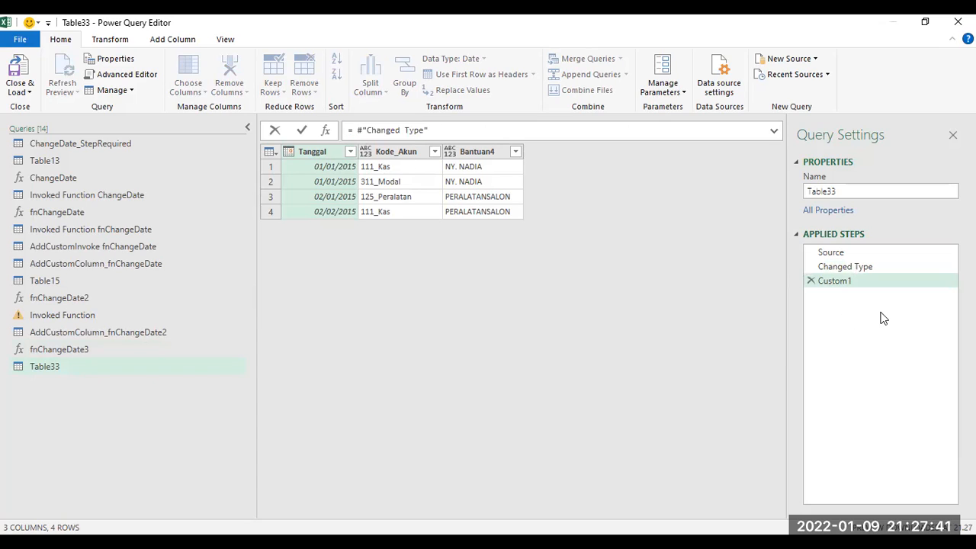
{"action": "type", "text": "fnChan"}
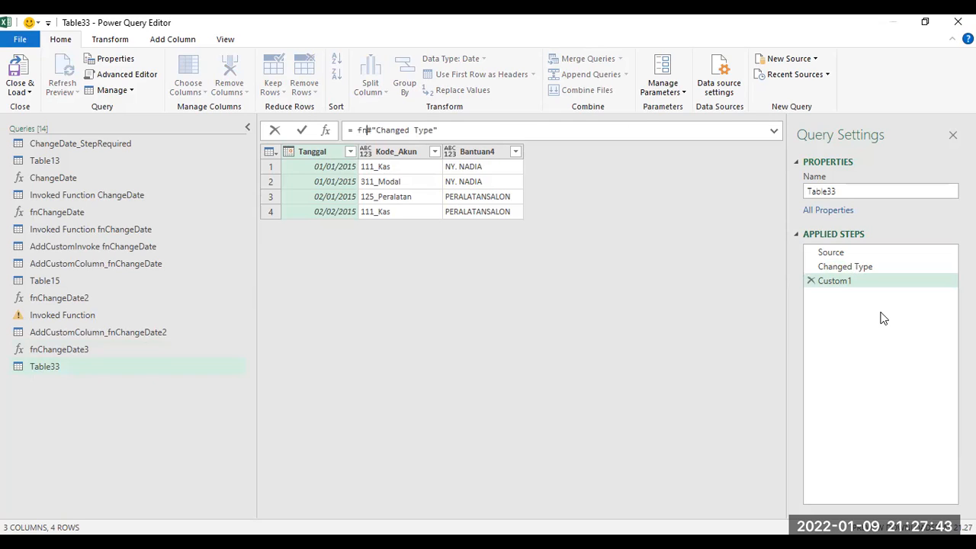
{"action": "type", "text": "ge"}
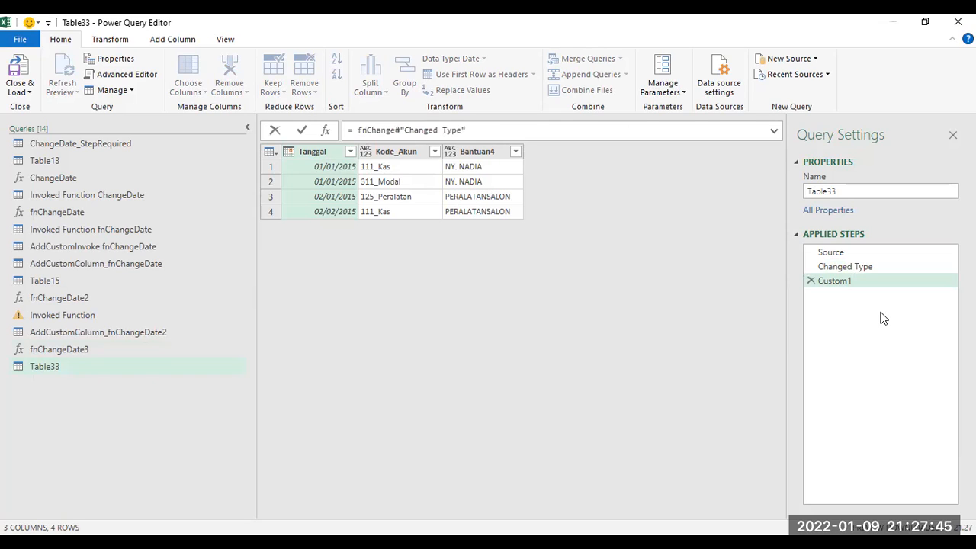
{"action": "type", "text": "Date"}
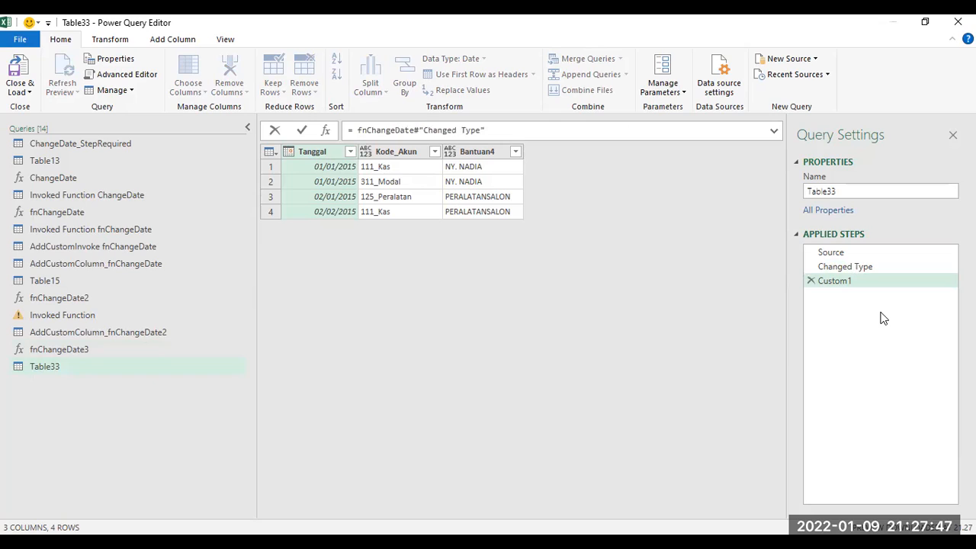
{"action": "type", "text": "3(#\"Changed Type\""}
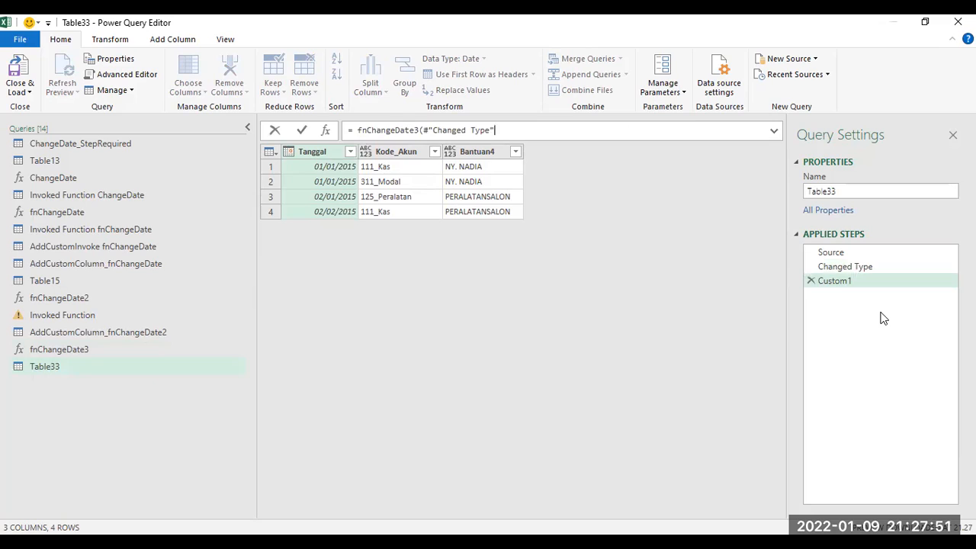
{"action": "type", "text": ")"}
{"action": "key", "text": "Return"}
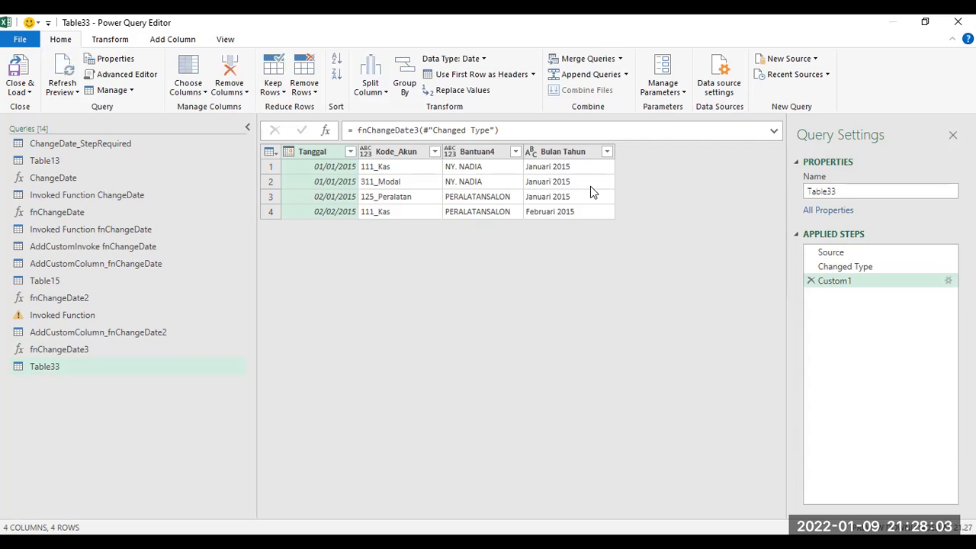
Step: Compare the result with the tutorial video's invoked function output
{"action": "key", "text": "alt+Tab"}
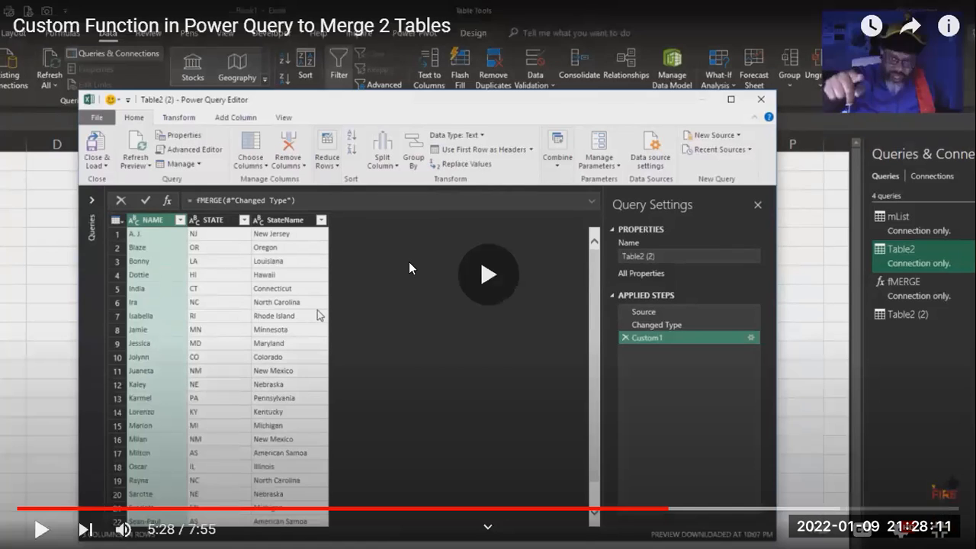
{"action": "left_click", "coordinate": [408, 261]}
{"action": "left_click", "coordinate": [409, 261]}
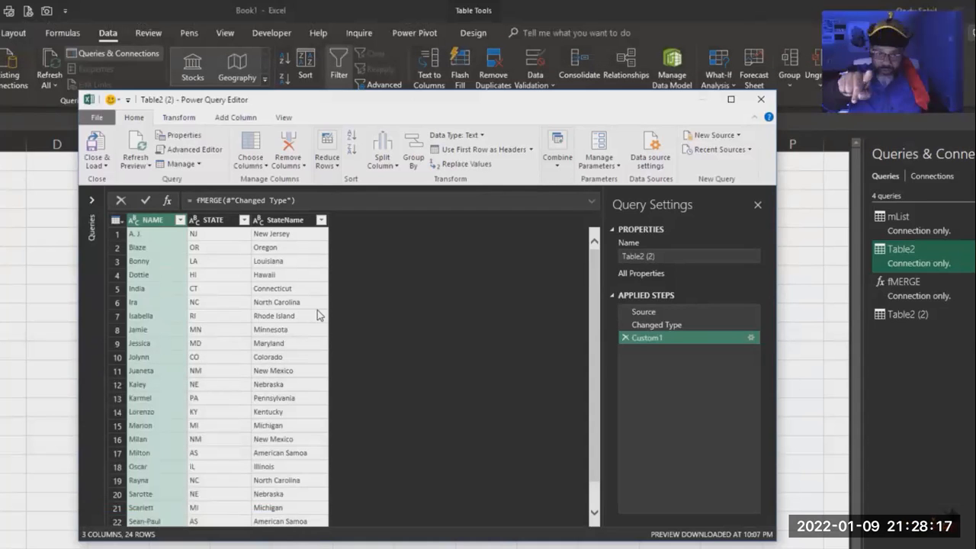
{"action": "left_click", "coordinate": [409, 261]}
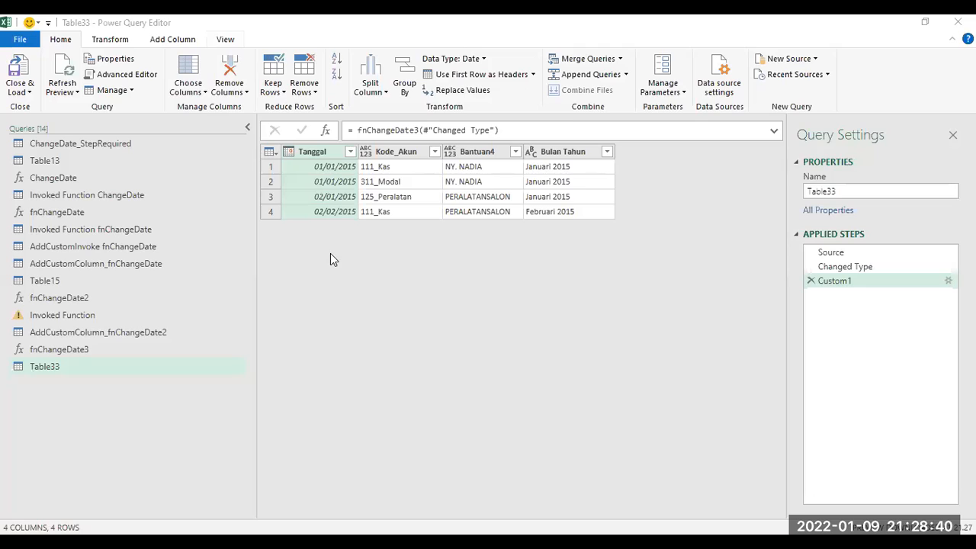
{"action": "left_click", "coordinate": [510, 327]}
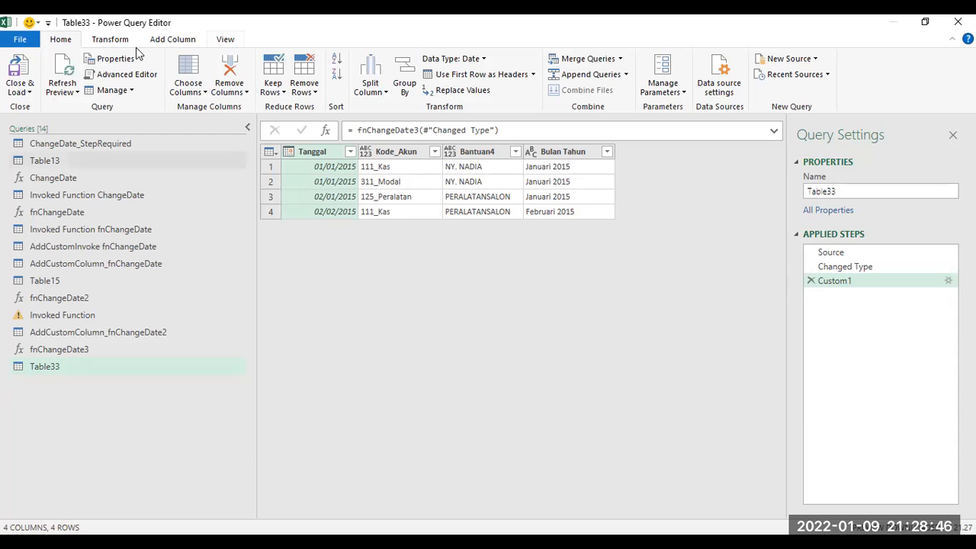
Step: Add a custom column named Custom with the formula fnChangeDate3([Tanggal])
{"action": "left_click", "coordinate": [172, 41]}
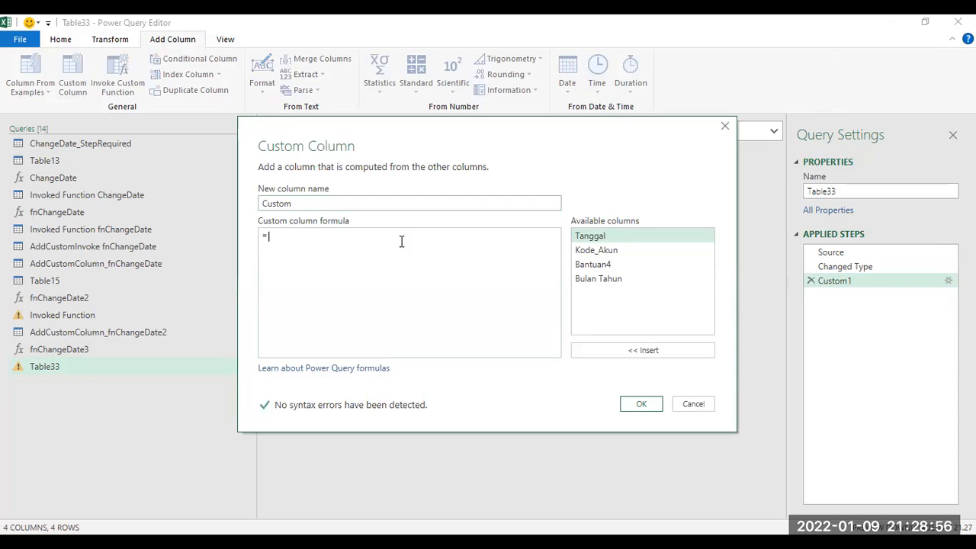
{"action": "type", "text": "fnChangeDate"}
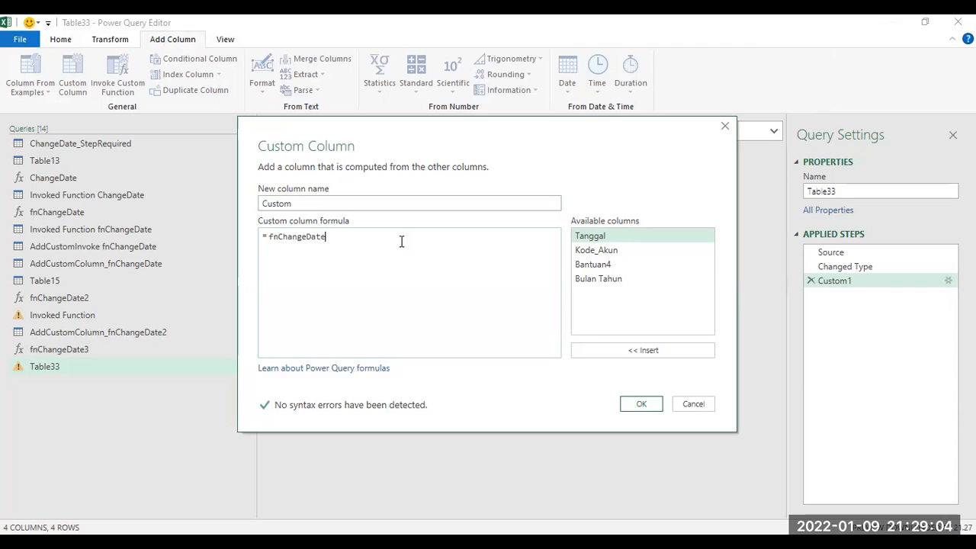
{"action": "type", "text": "3("}
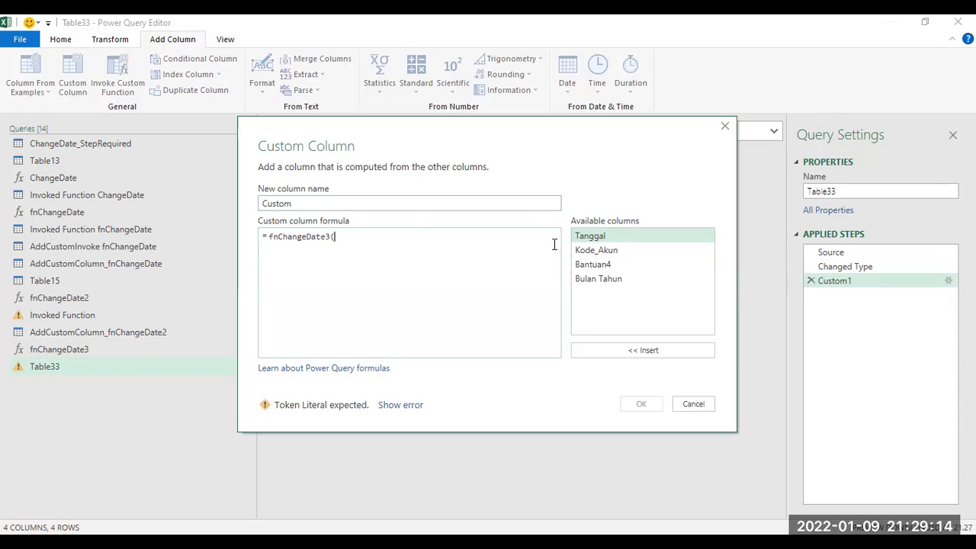
{"action": "double_click", "coordinate": [607, 239]}
{"action": "type", "text": ")"}
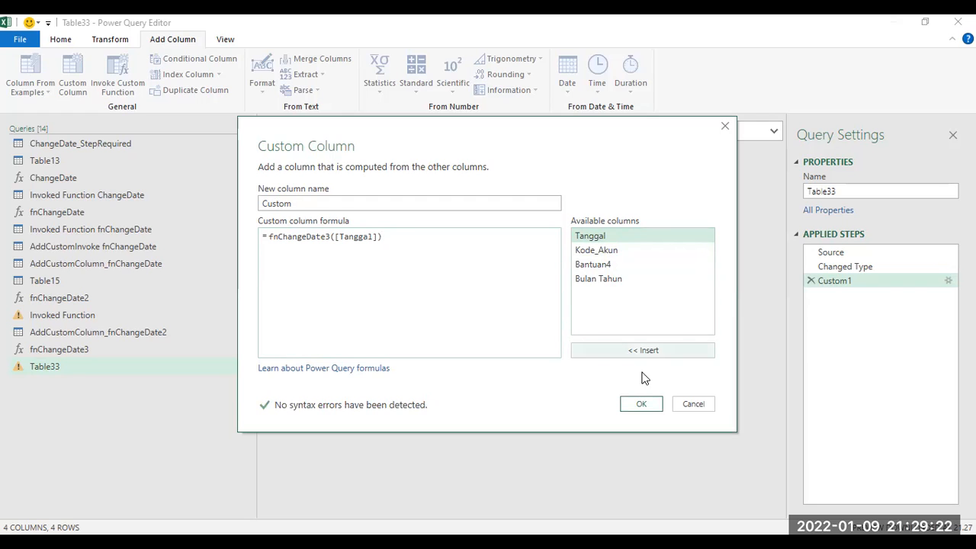
{"action": "left_click", "coordinate": [641, 404]}
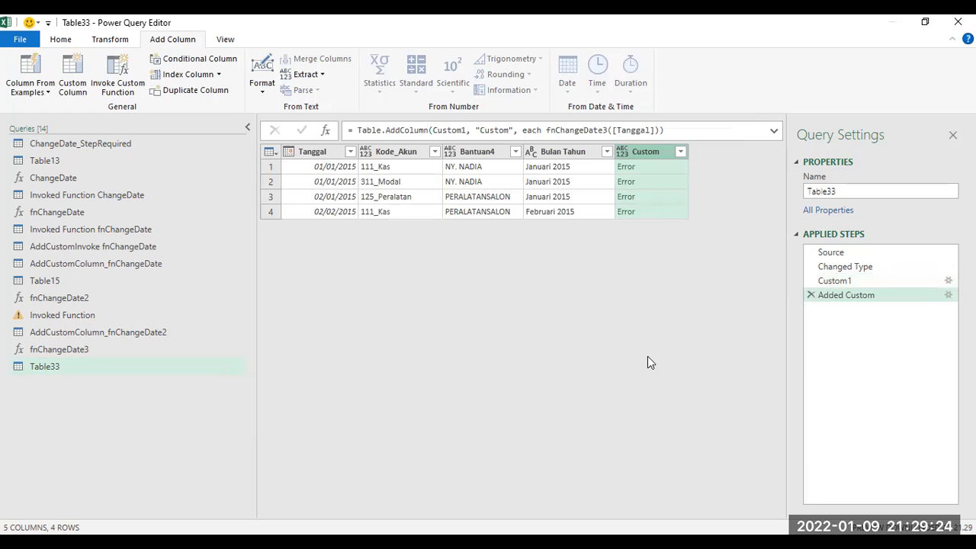
Step: Inspect the error value in the new Custom column and review the earlier applied steps
{"action": "left_click", "coordinate": [630, 171]}
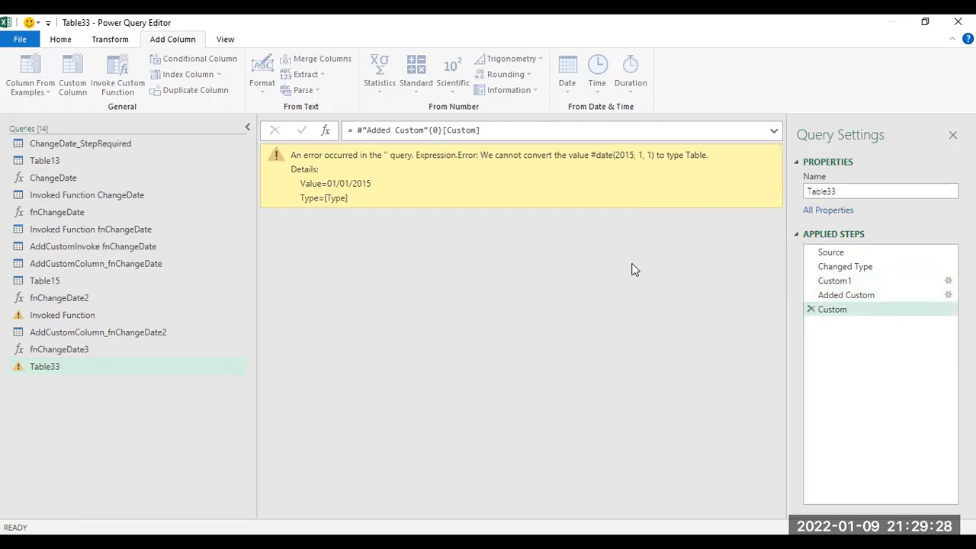
{"action": "left_click", "coordinate": [846, 295]}
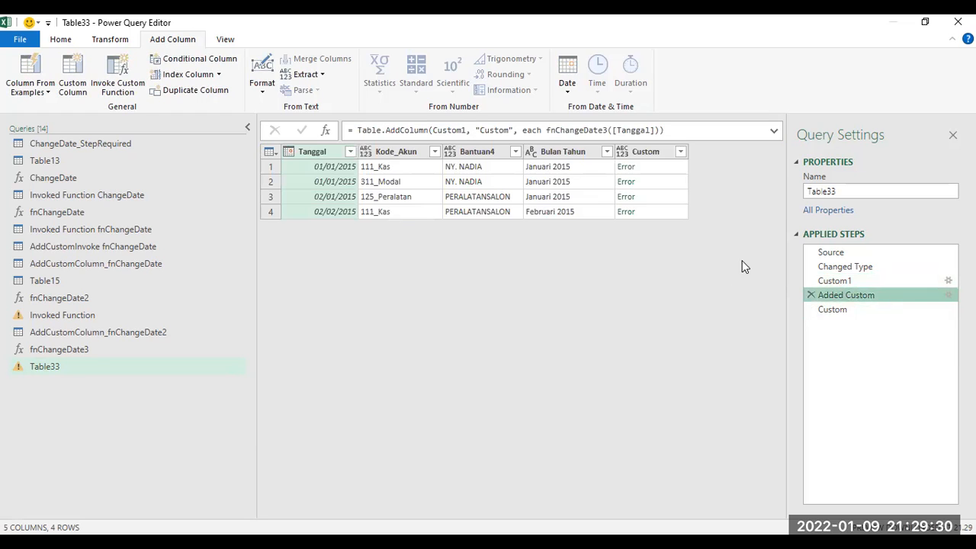
{"action": "left_click", "coordinate": [835, 283]}
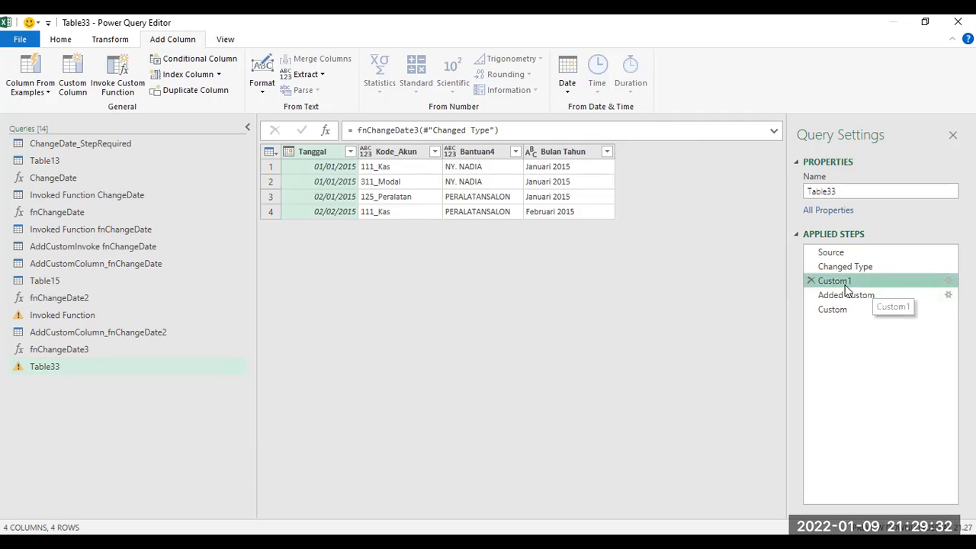